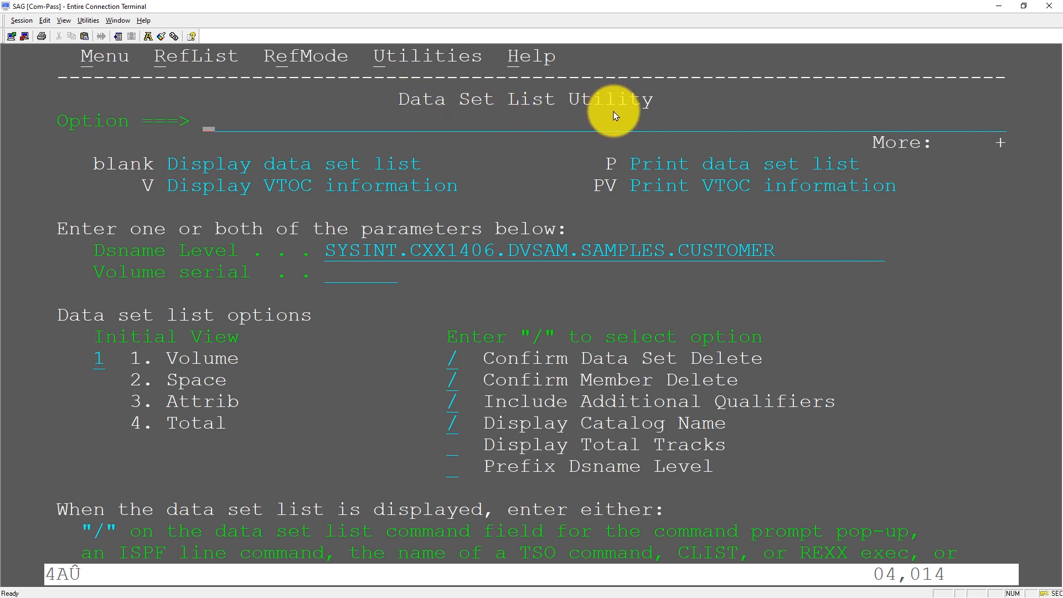
List the data sets matching SYSINT.CXX1406.DVSAM.SAMPLES.CUSTOMER and browse the records of the VSAM CUSTOMER data set
{"action": "left_click_drag", "start_coordinate": [324, 252], "coordinate": [770, 252]}
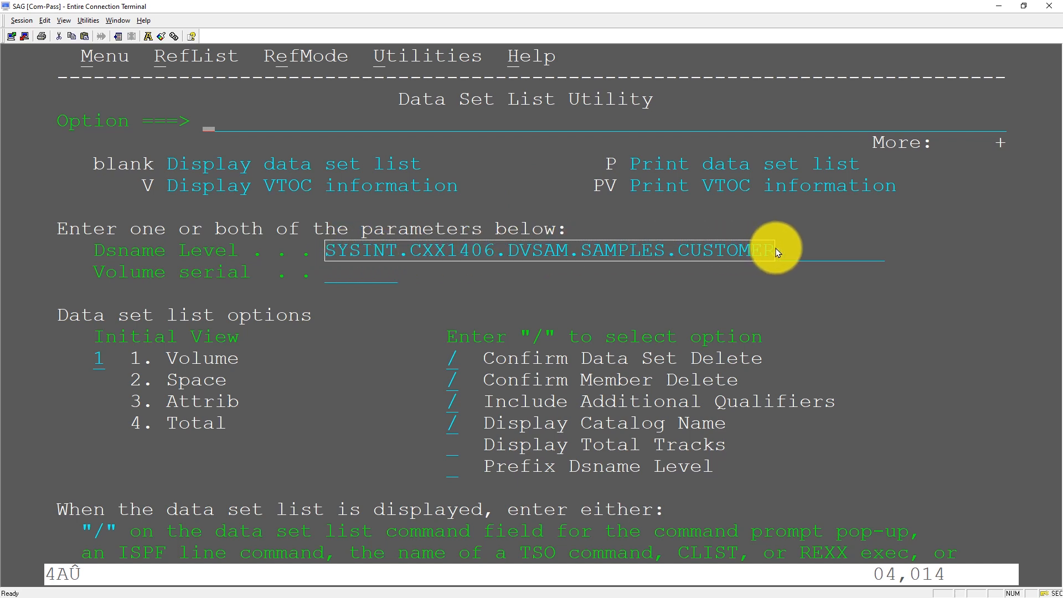
{"action": "key", "text": "Return"}
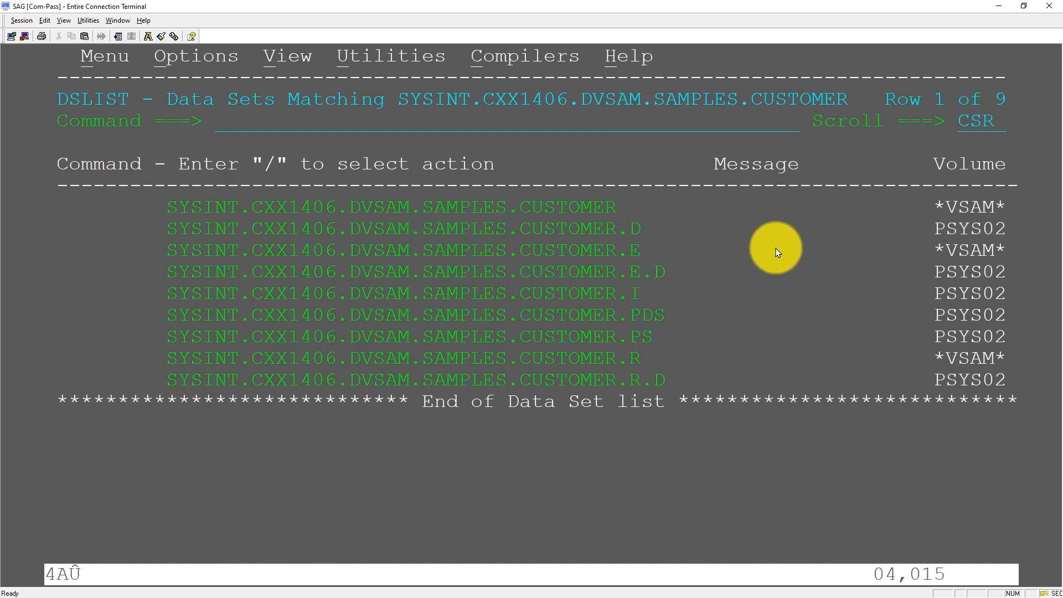
{"action": "left_click_drag", "start_coordinate": [940, 212], "coordinate": [1004, 210]}
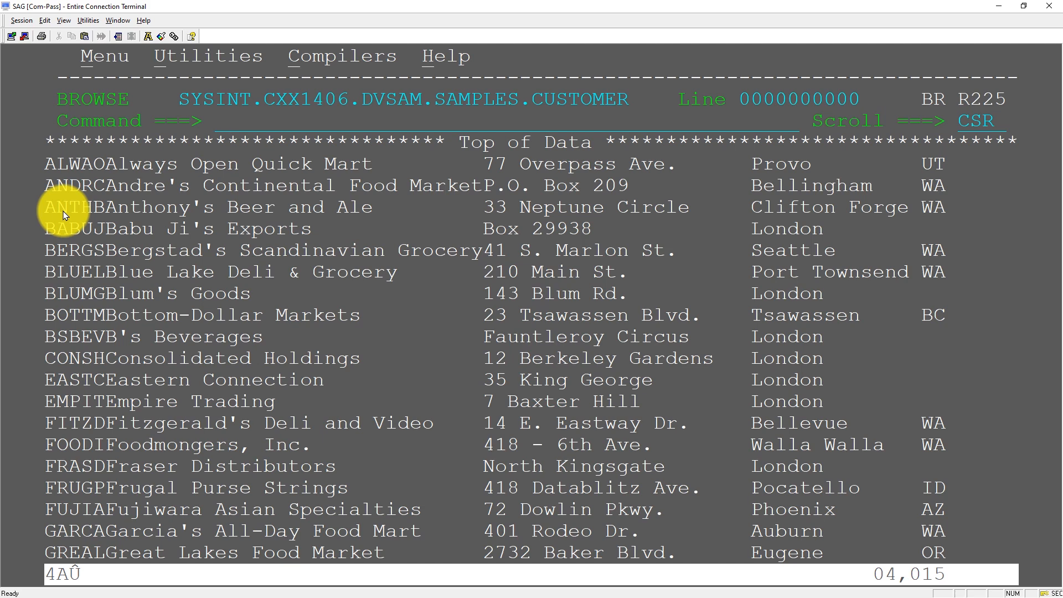
{"action": "left_click_drag", "start_coordinate": [47, 258], "coordinate": [482, 252]}
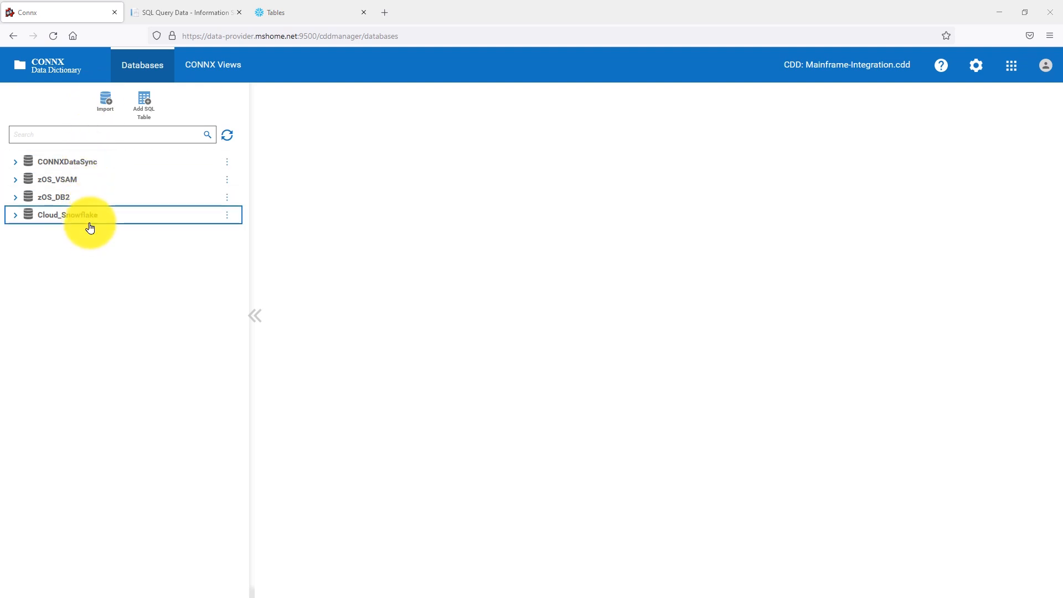
In the CONNX Data Dictionary, view the zOS_VSAM connection details and the column definitions of its CUSTOMERS_VSAM table
{"action": "left_click", "coordinate": [80, 188]}
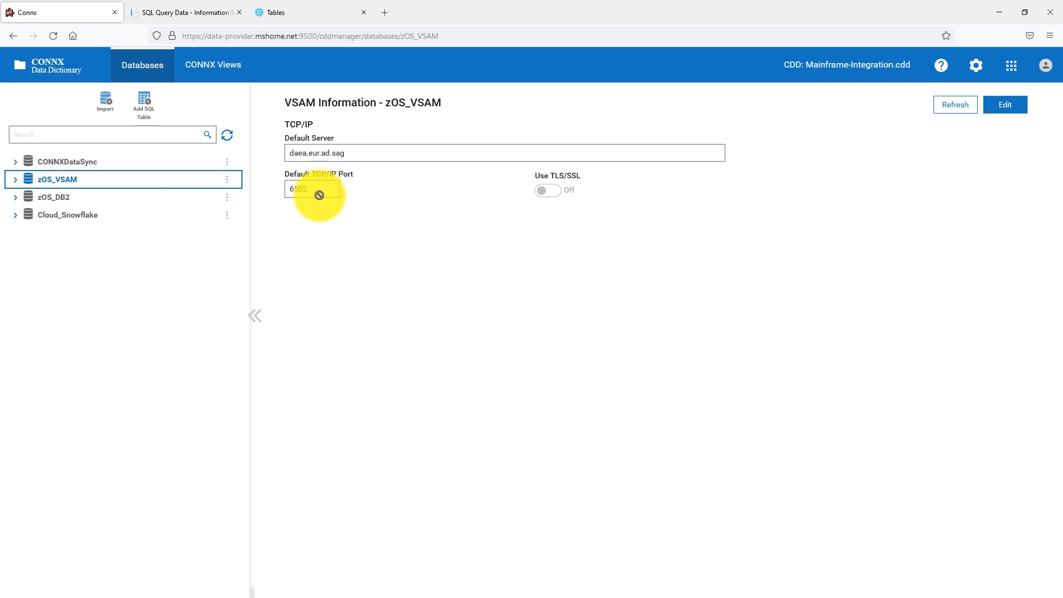
{"action": "left_click", "coordinate": [16, 178]}
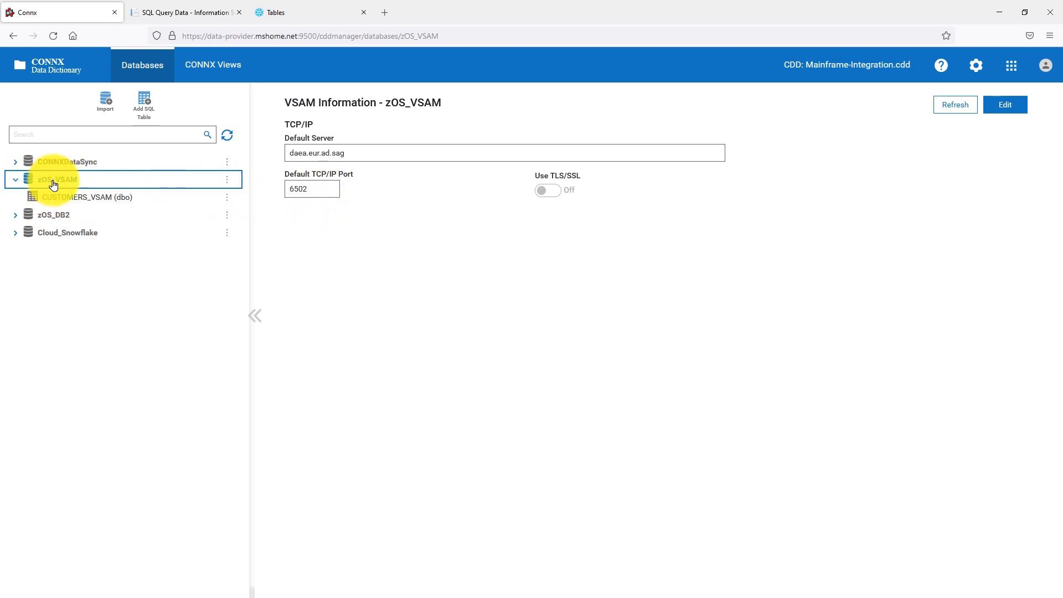
{"action": "left_click", "coordinate": [88, 203]}
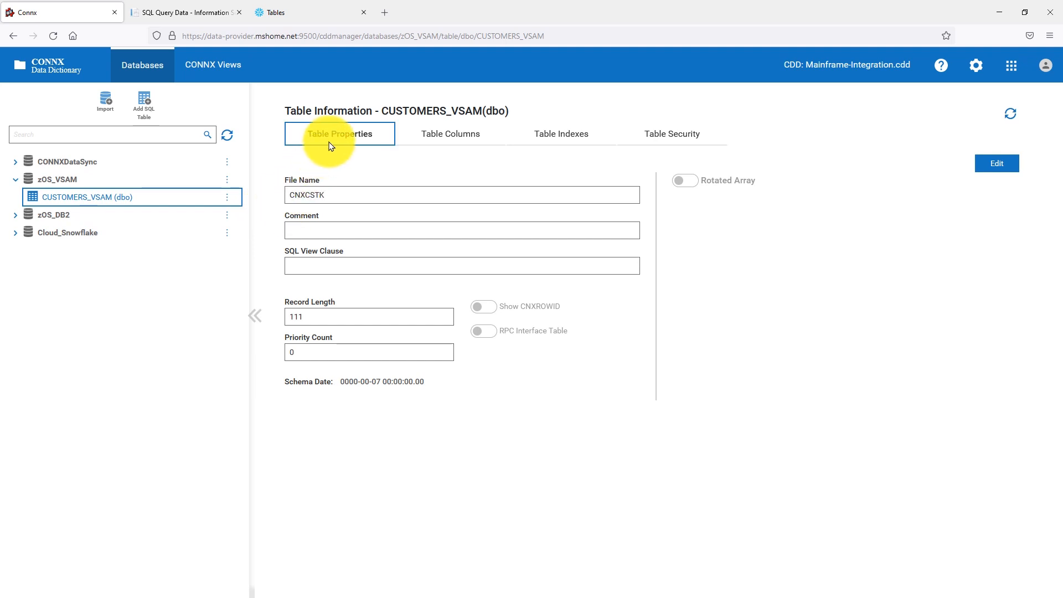
{"action": "left_click", "coordinate": [440, 133]}
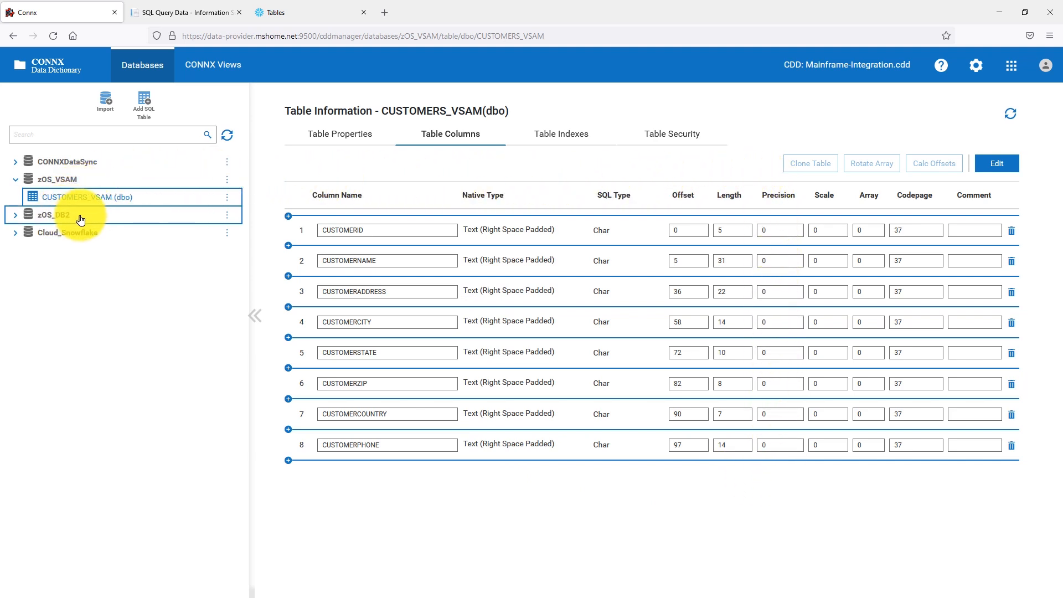
View the column definitions of PRODUCTS_DB2 in the zOS_DB2 database and the connection properties of Cloud_Snowflake
{"action": "left_click", "coordinate": [44, 216]}
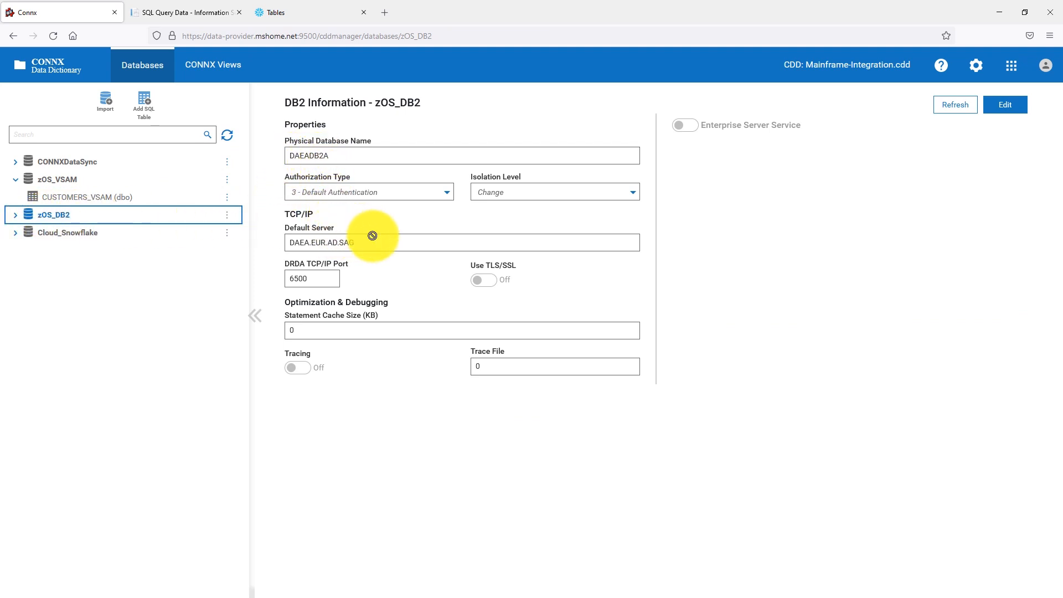
{"action": "left_click", "coordinate": [15, 215]}
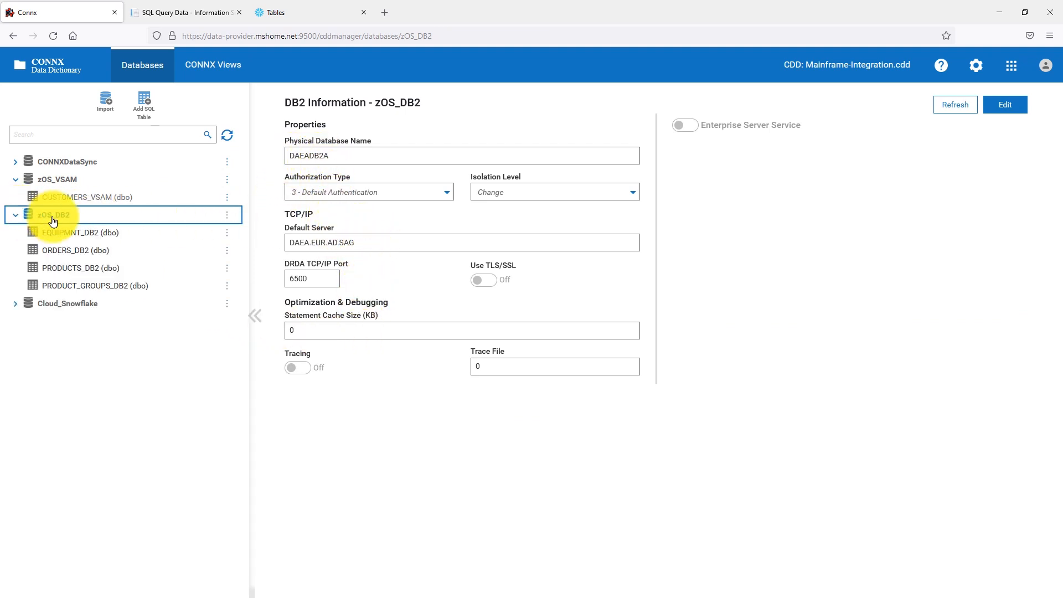
{"action": "left_click", "coordinate": [125, 268]}
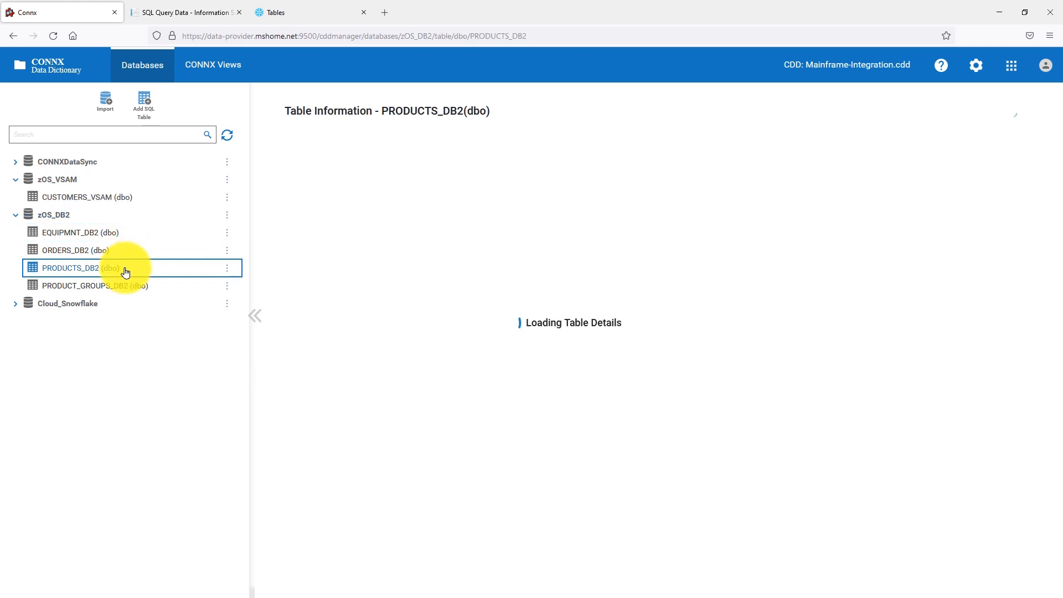
{"action": "left_click", "coordinate": [461, 134]}
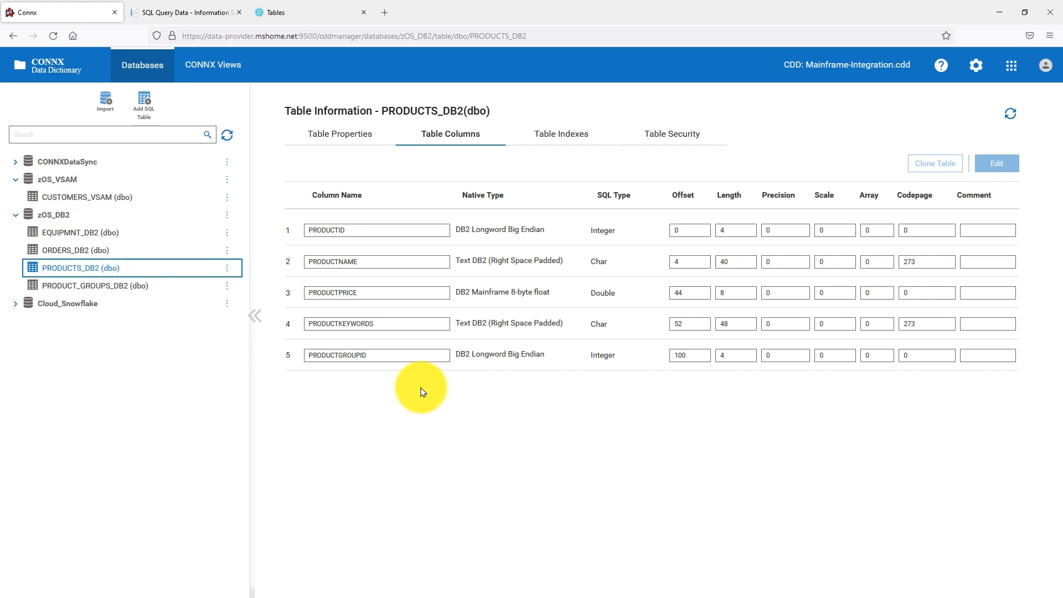
{"action": "left_click", "coordinate": [84, 313]}
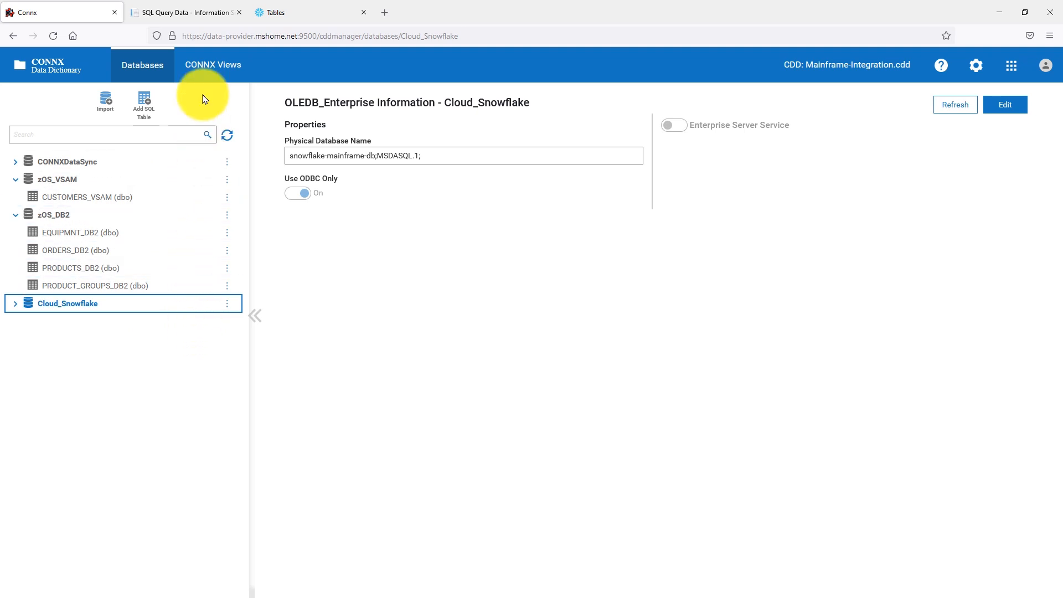
Switch to the SQL Query Data demo application and execute the prepared CUSTOMERS_VSAM query for customer IDs BERGS and BLUMG
{"action": "left_click", "coordinate": [201, 13]}
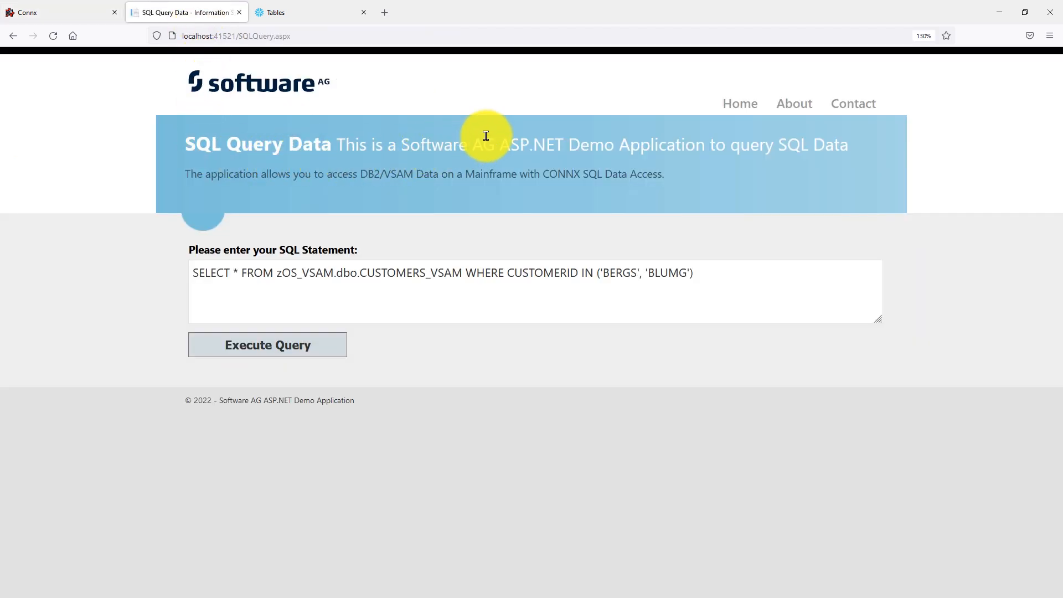
{"action": "left_click_drag", "start_coordinate": [500, 145], "coordinate": [731, 152]}
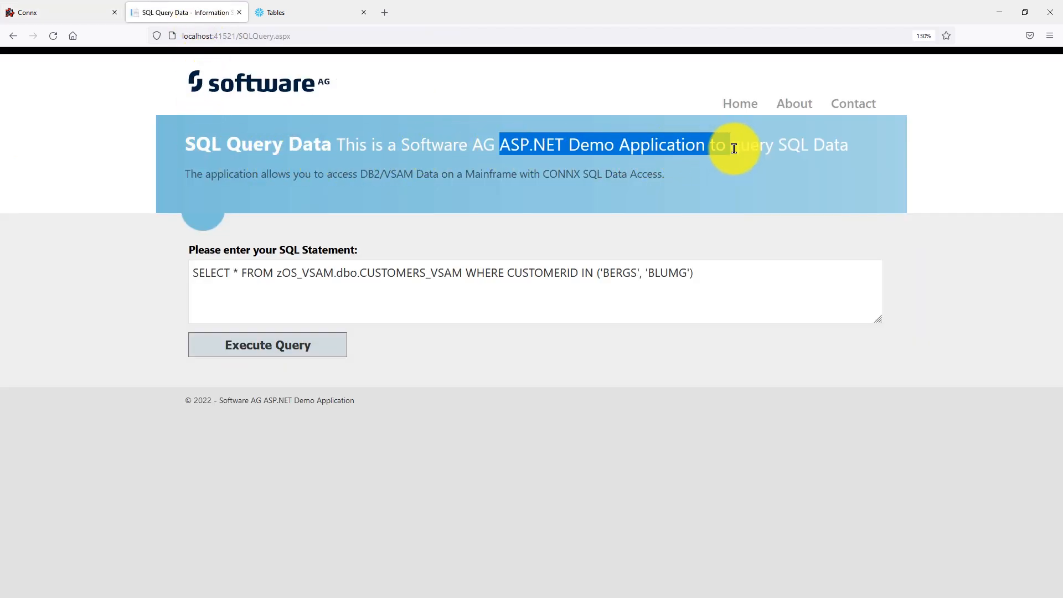
{"action": "left_click", "coordinate": [837, 183]}
{"action": "left_click_drag", "start_coordinate": [661, 174], "coordinate": [541, 206]}
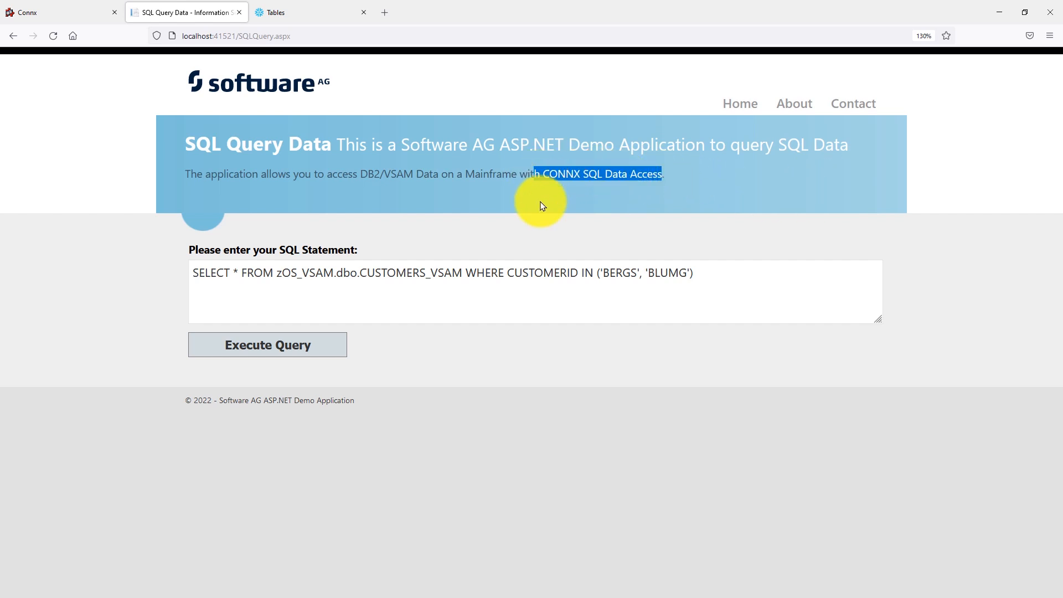
{"action": "left_click", "coordinate": [532, 218]}
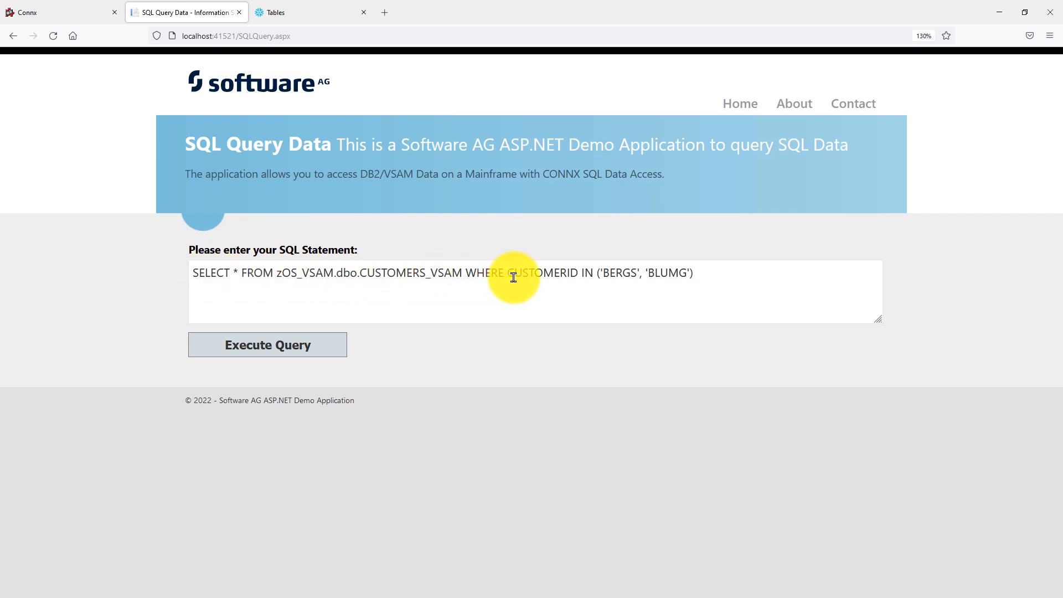
{"action": "left_click_drag", "start_coordinate": [506, 271], "coordinate": [702, 304]}
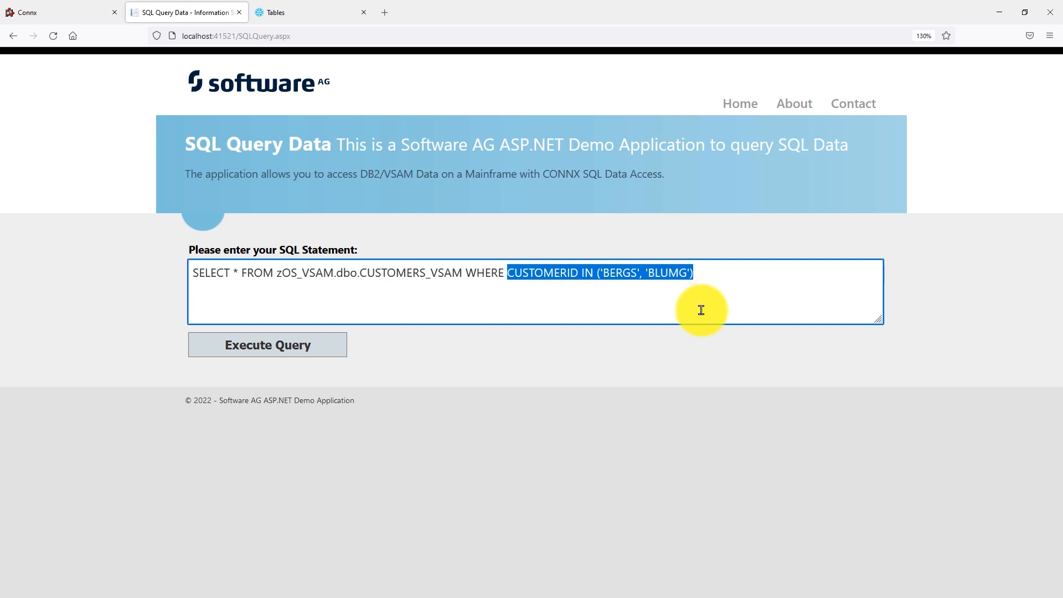
{"action": "left_click", "coordinate": [323, 349]}
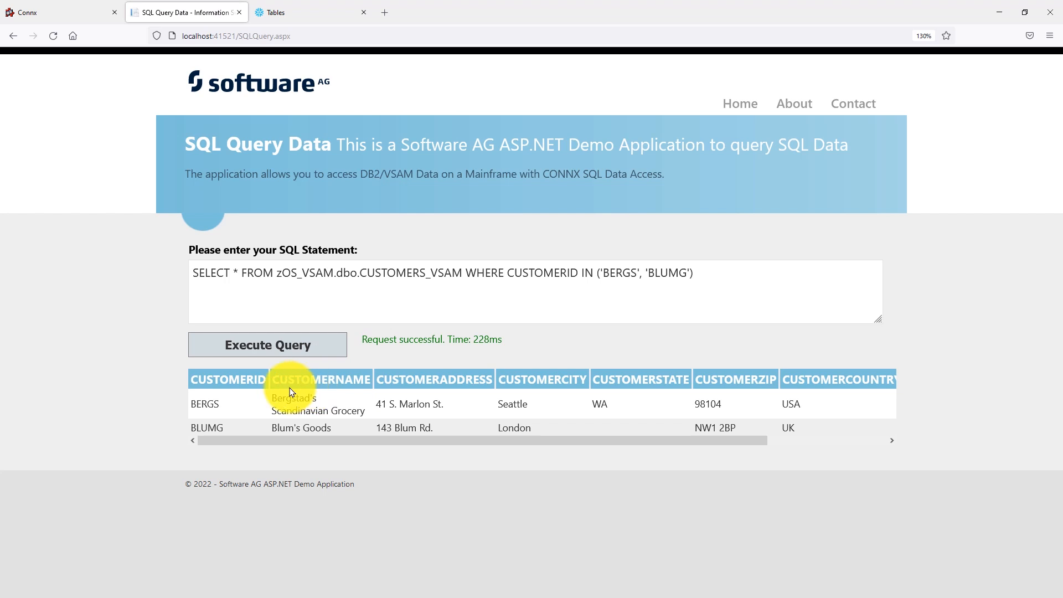
{"action": "left_click_drag", "start_coordinate": [189, 400], "coordinate": [367, 416]}
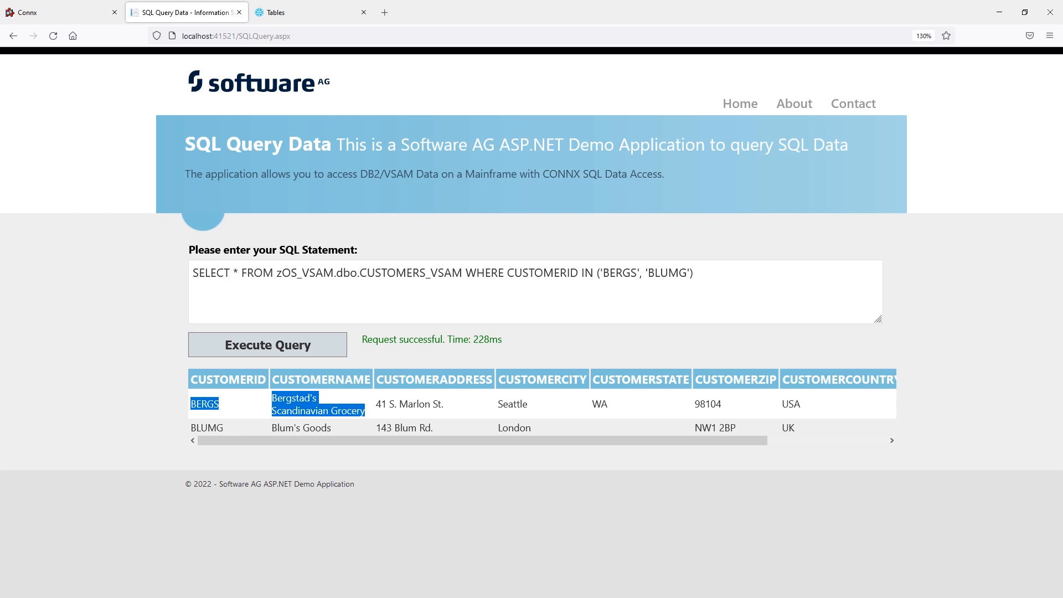
Switch back to CONNX, open DataSync and display the list of tables available for synchronization
{"action": "left_click", "coordinate": [67, 12]}
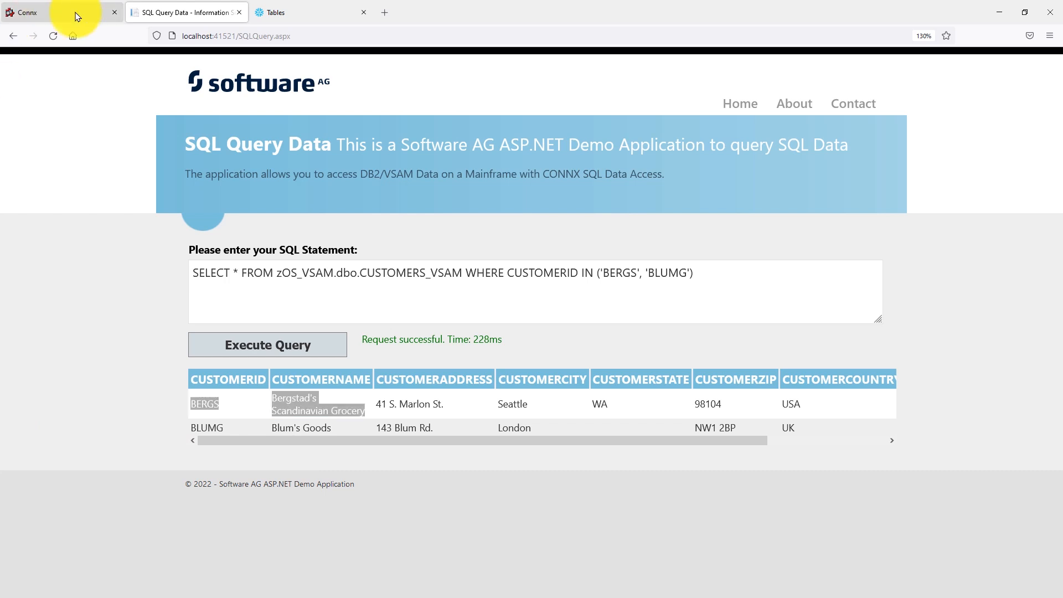
{"action": "left_click", "coordinate": [1011, 72]}
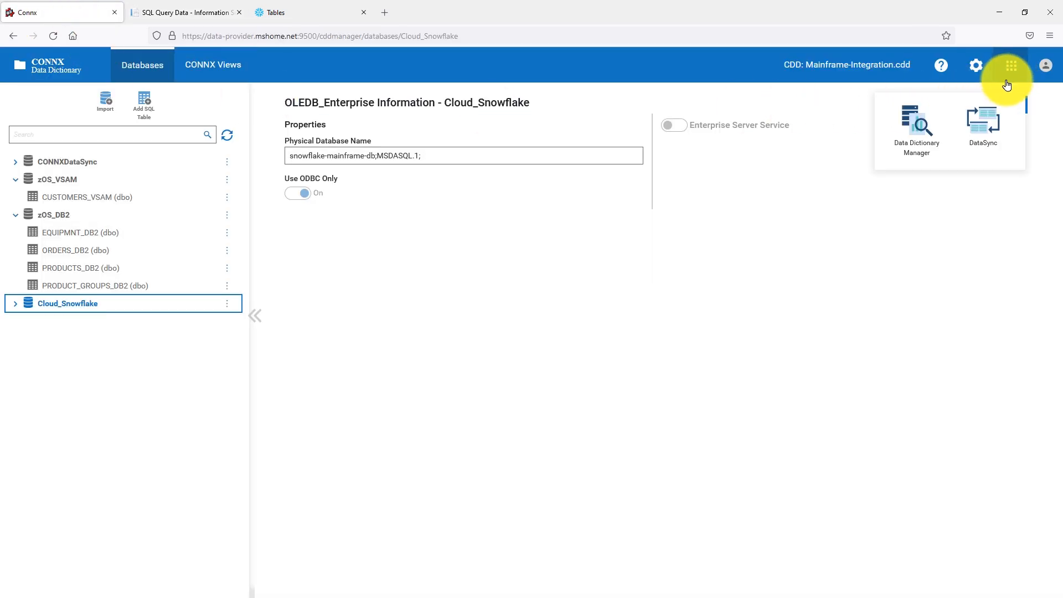
{"action": "left_click", "coordinate": [989, 119]}
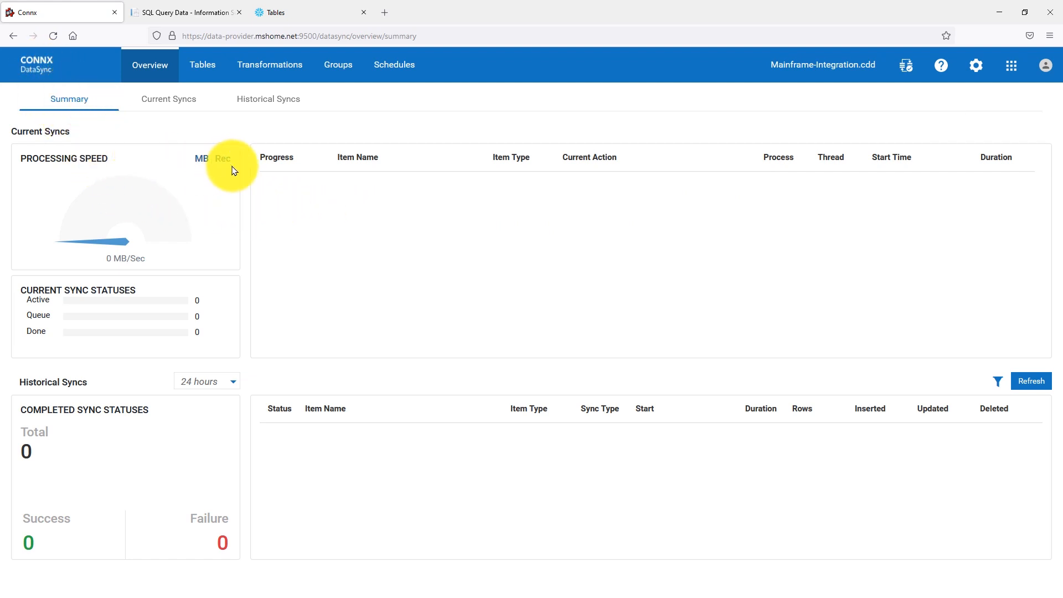
{"action": "left_click", "coordinate": [210, 81]}
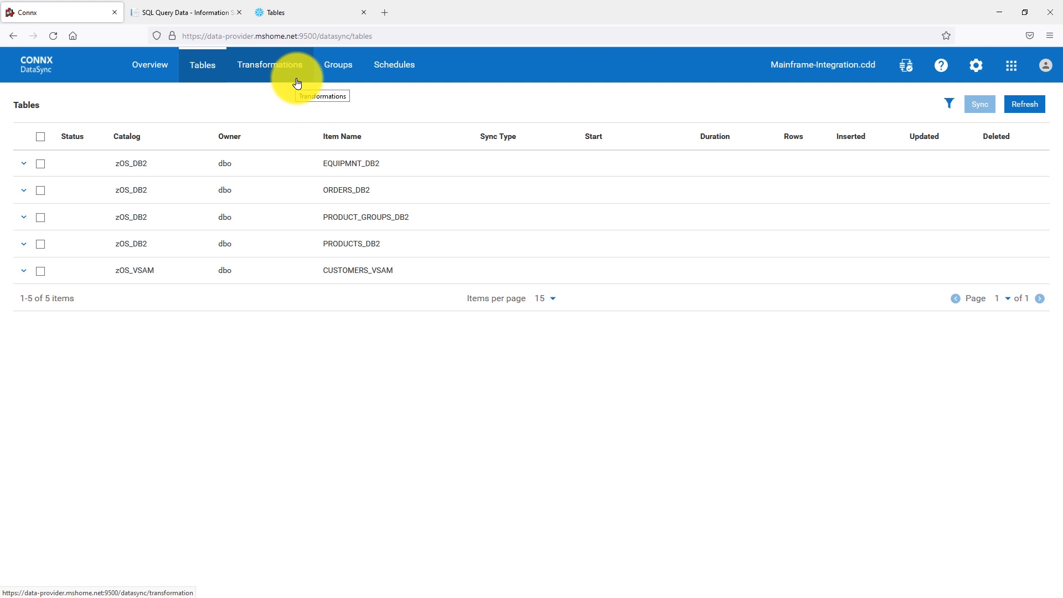
Examine the table selection and target override options in the Snowflake_Group properties, closing them without saving
{"action": "left_click", "coordinate": [342, 82]}
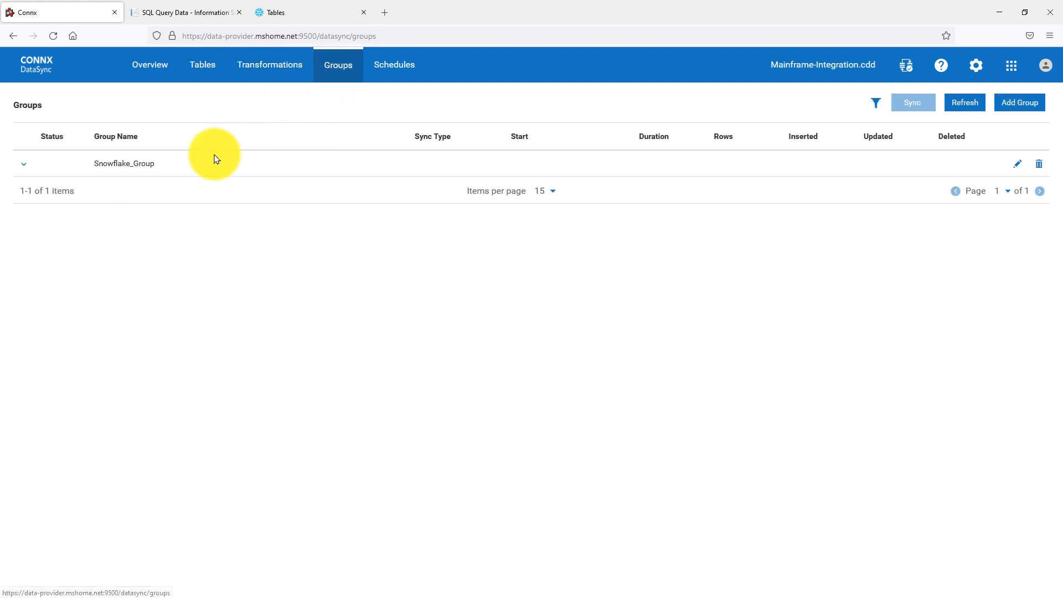
{"action": "left_click", "coordinate": [1017, 165]}
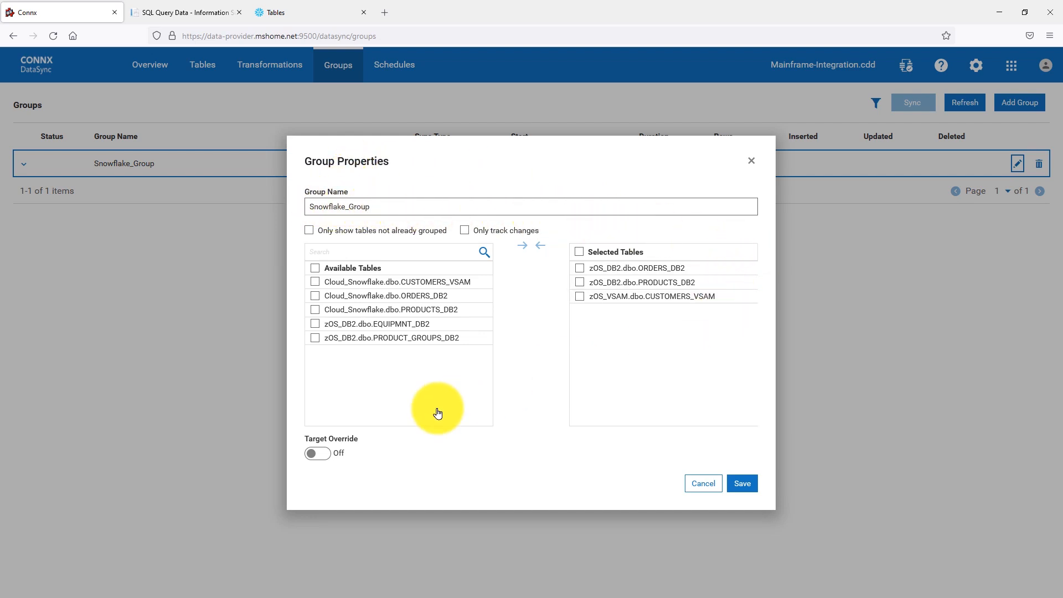
{"action": "left_click", "coordinate": [314, 454]}
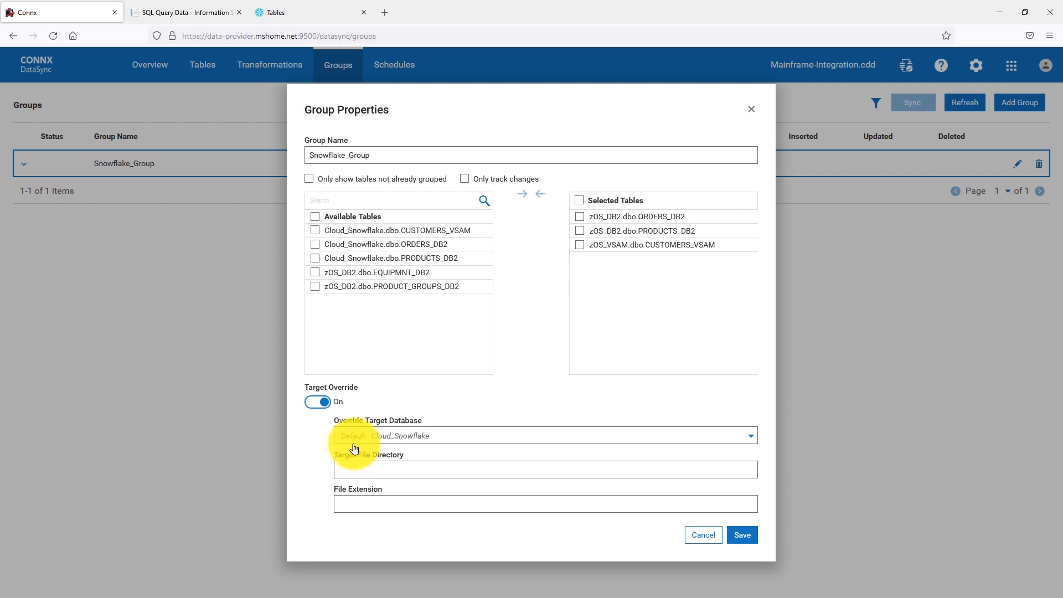
{"action": "left_click", "coordinate": [750, 109]}
Synchronize Snowflake_Group with the Full Reload type and refresh the historical sync list
{"action": "left_click", "coordinate": [917, 110]}
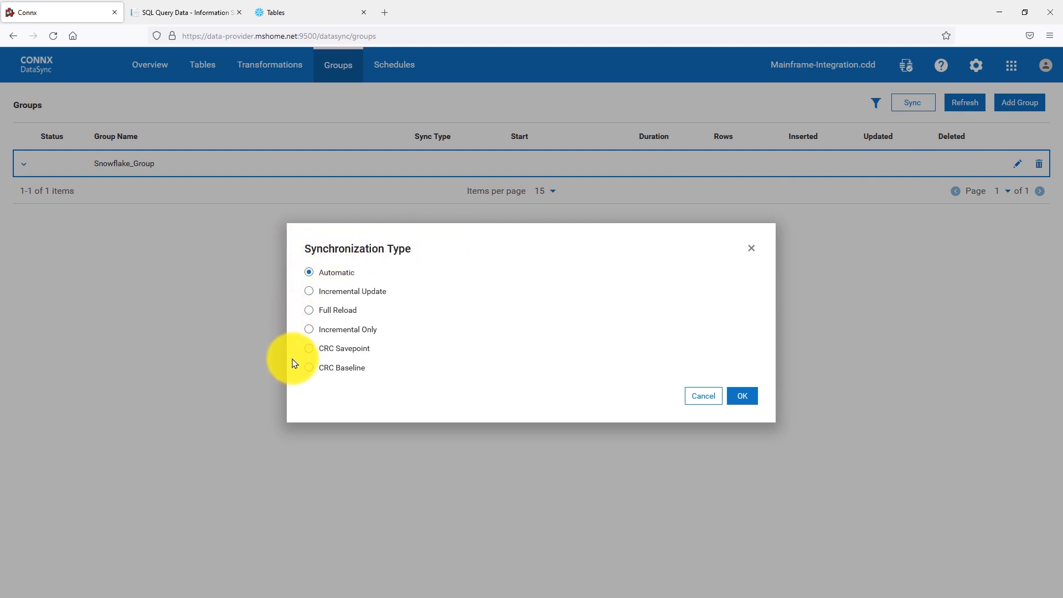
{"action": "left_click", "coordinate": [337, 311]}
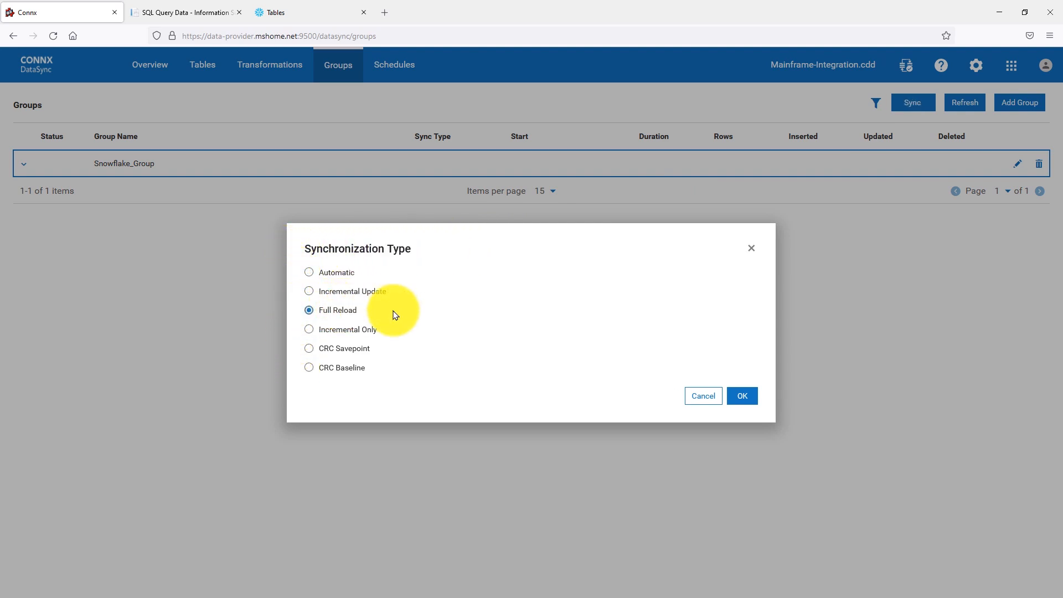
{"action": "left_click", "coordinate": [742, 396]}
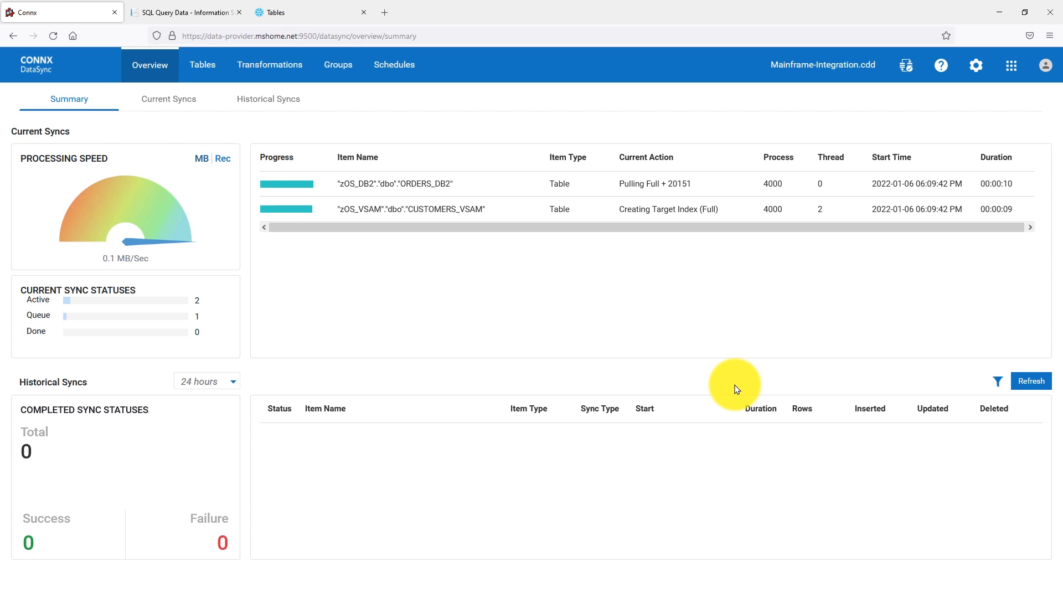
{"action": "left_click", "coordinate": [1015, 381]}
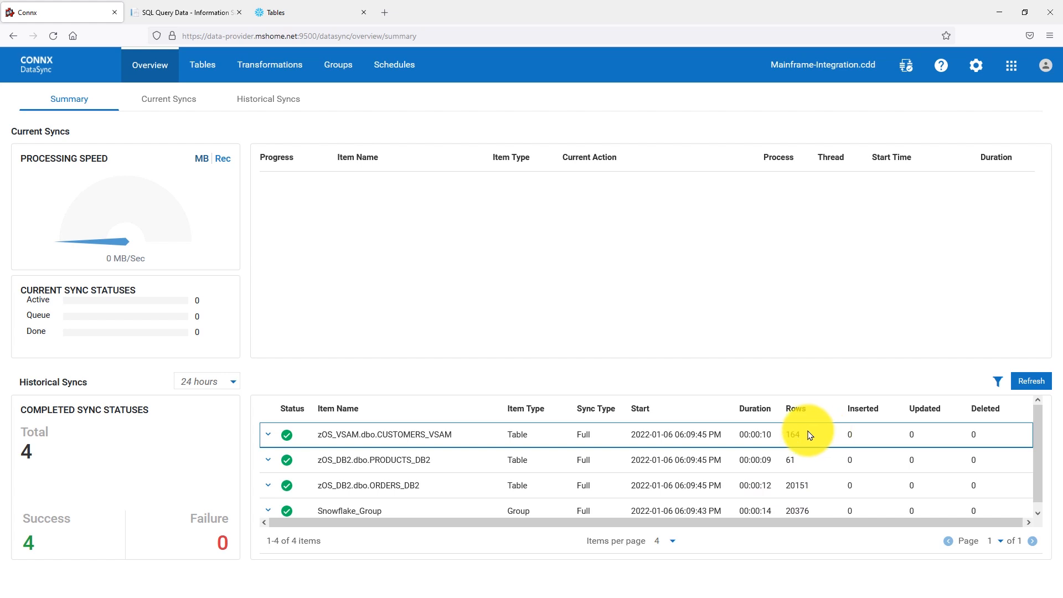
Switch to the Snowflake console, check the MAINFRAME_DB row counts and run the worksheet query selecting the top 100 rows of CUSTOMERS_VSAM
{"action": "left_click", "coordinate": [306, 12]}
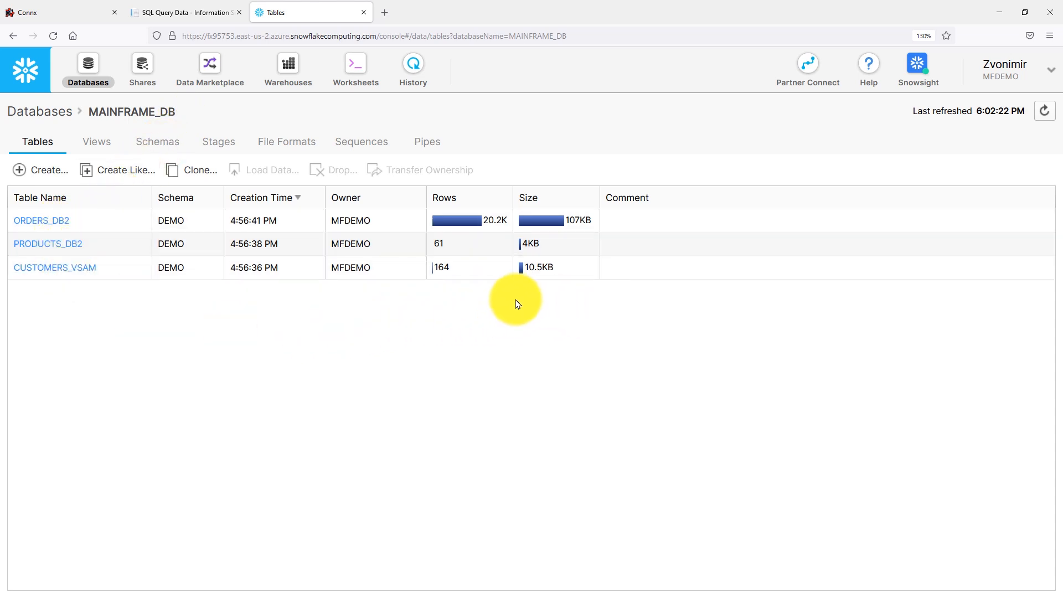
{"action": "mouse_move", "coordinate": [489, 220]}
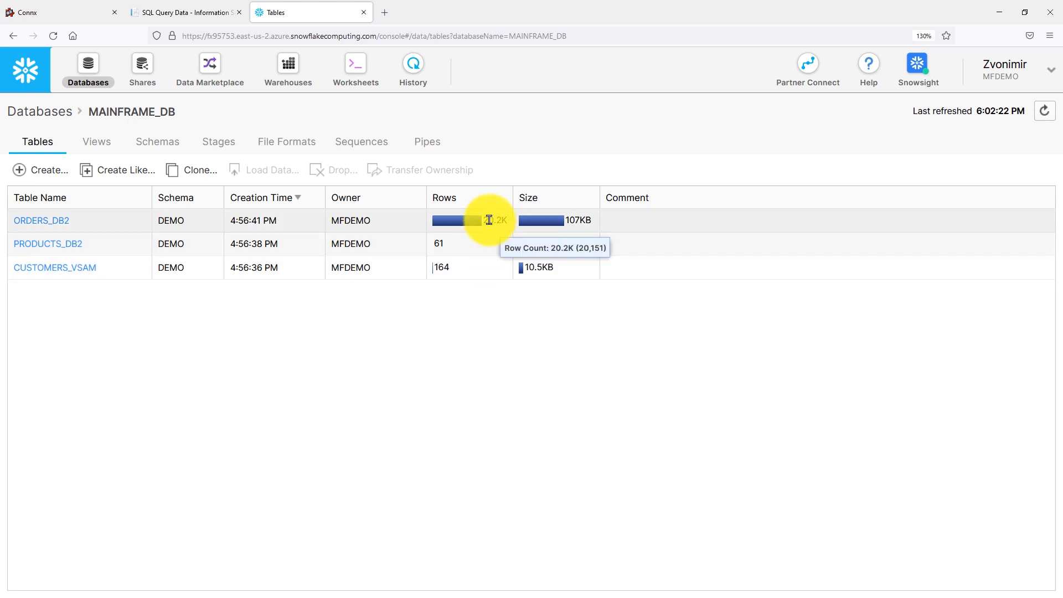
{"action": "left_click", "coordinate": [355, 78]}
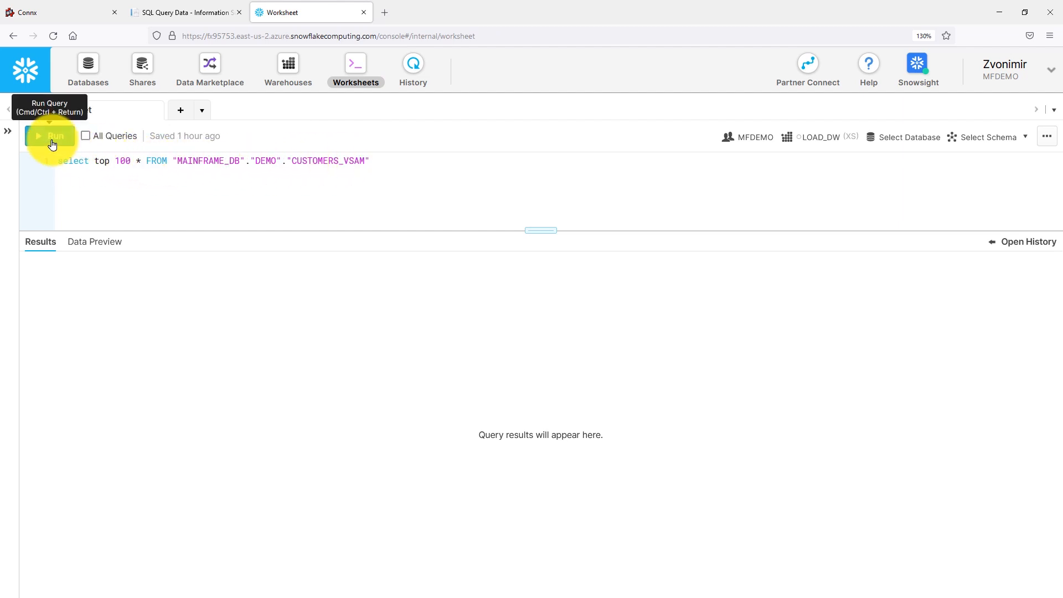
{"action": "left_click", "coordinate": [52, 143]}
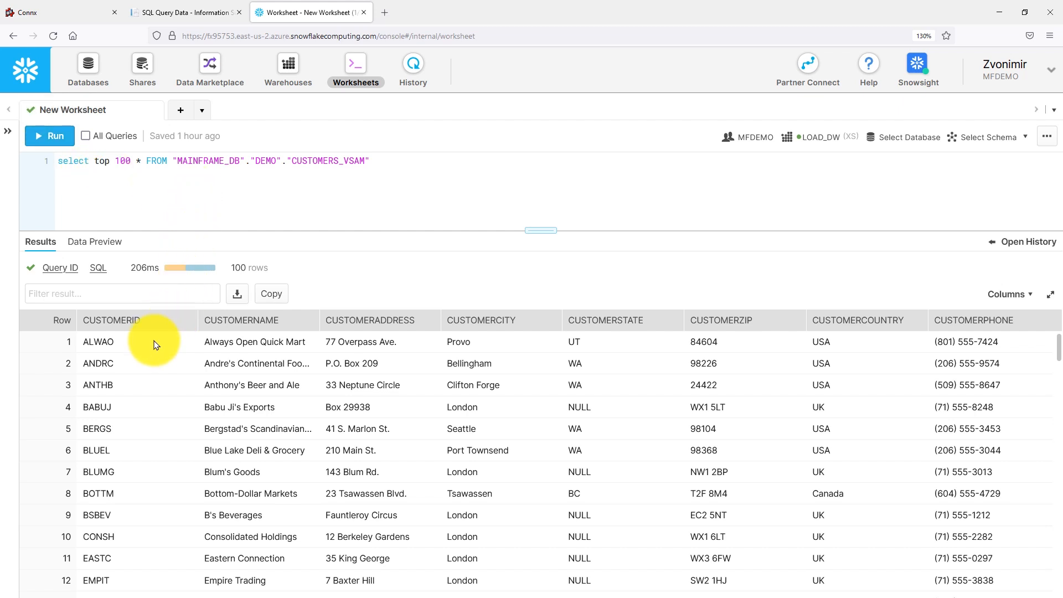
Widen the CUSTOMERNAME column in the query results and examine the customer name in the BERGS row
{"action": "left_click_drag", "start_coordinate": [319, 326], "coordinate": [386, 327]}
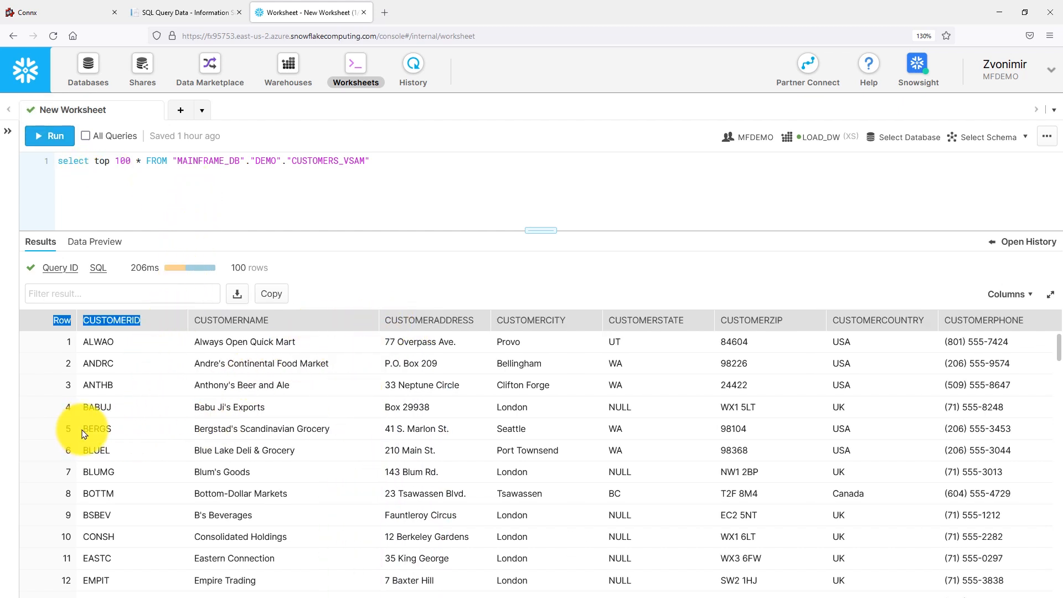
{"action": "left_click_drag", "start_coordinate": [197, 430], "coordinate": [339, 438]}
{"action": "left_click", "coordinate": [326, 432]}
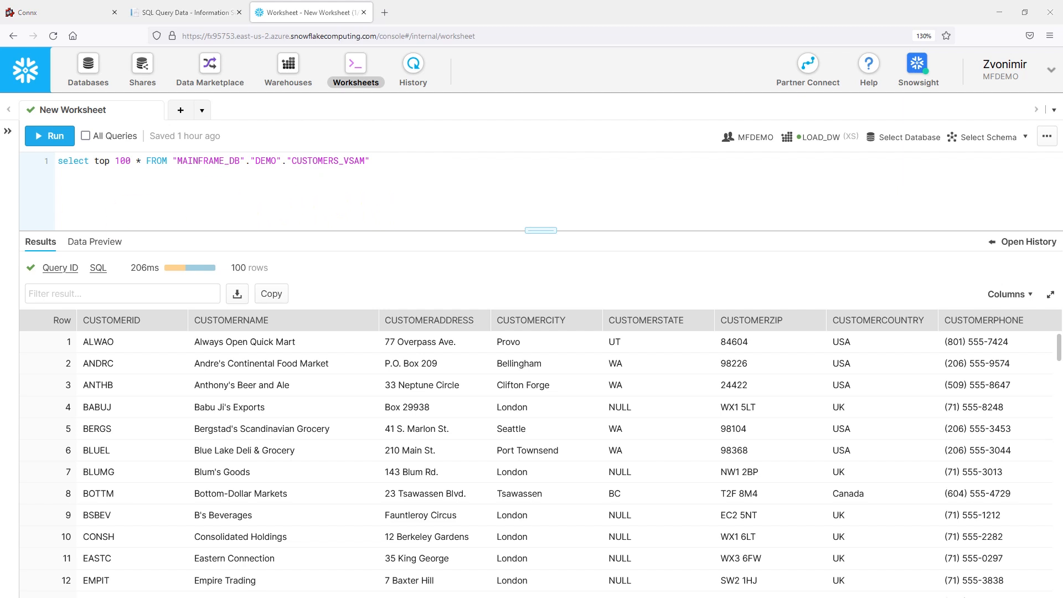
Switch to the SQL Query Data page and execute an UPDATE on zOS_VSAM.dbo.CUSTOMERS_VSAM setting CUSTOMERNAME to 'Mainframe Integration Video' where CUSTOMERID is 'BERGS'
{"action": "left_click", "coordinate": [194, 13]}
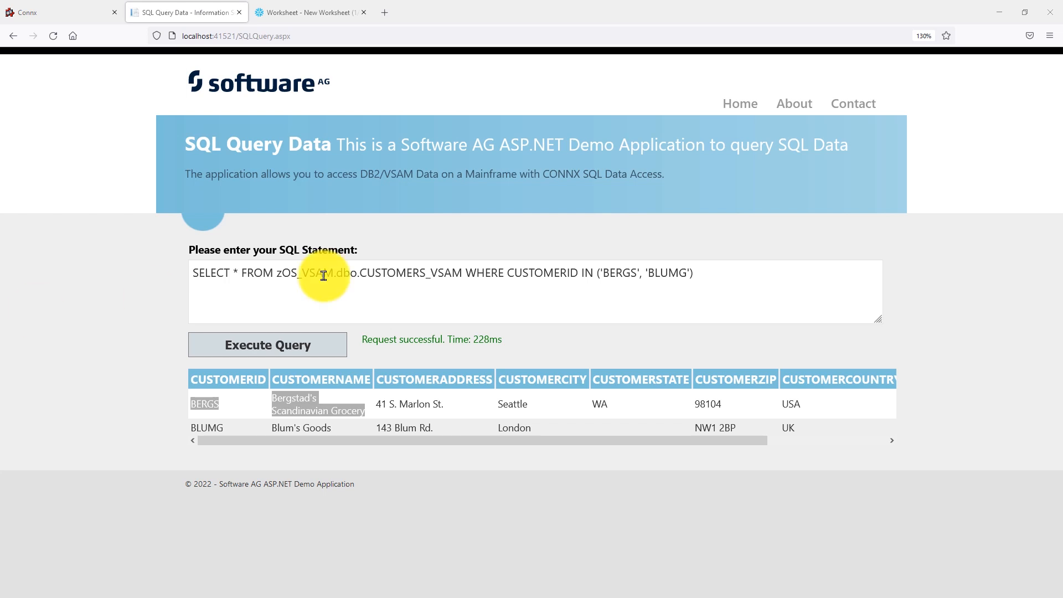
{"action": "left_click_drag", "start_coordinate": [719, 269], "coordinate": [197, 271]}
{"action": "type", "text": "UPDATE zOS_VSAM.dbo.CUSTOMERS_VSAM SET CUSTOMERNAME = 'Mainframe Integration Video' WHERE CUSTOMERID = 'BERGS'"}
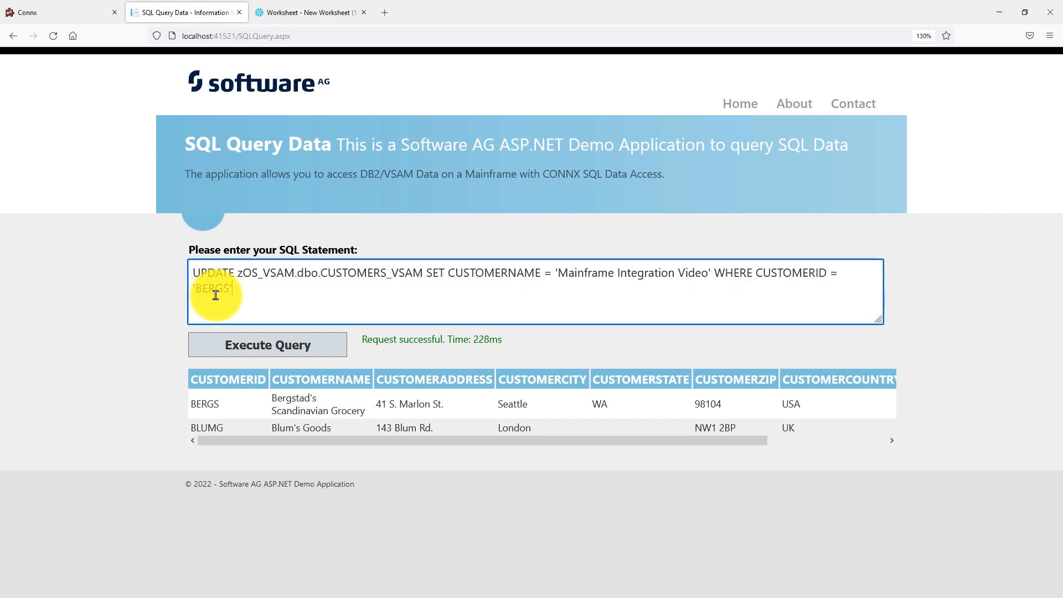
{"action": "left_click", "coordinate": [331, 353]}
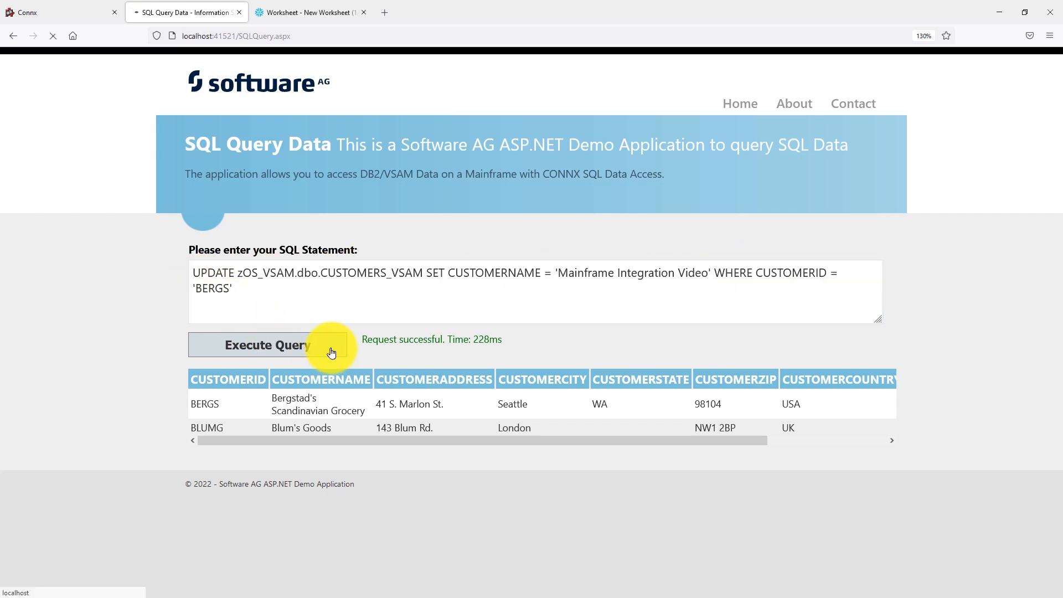
{"action": "left_click", "coordinate": [562, 272]}
{"action": "left_click_drag", "start_coordinate": [562, 272], "coordinate": [711, 274]}
{"action": "left_click", "coordinate": [672, 360]}
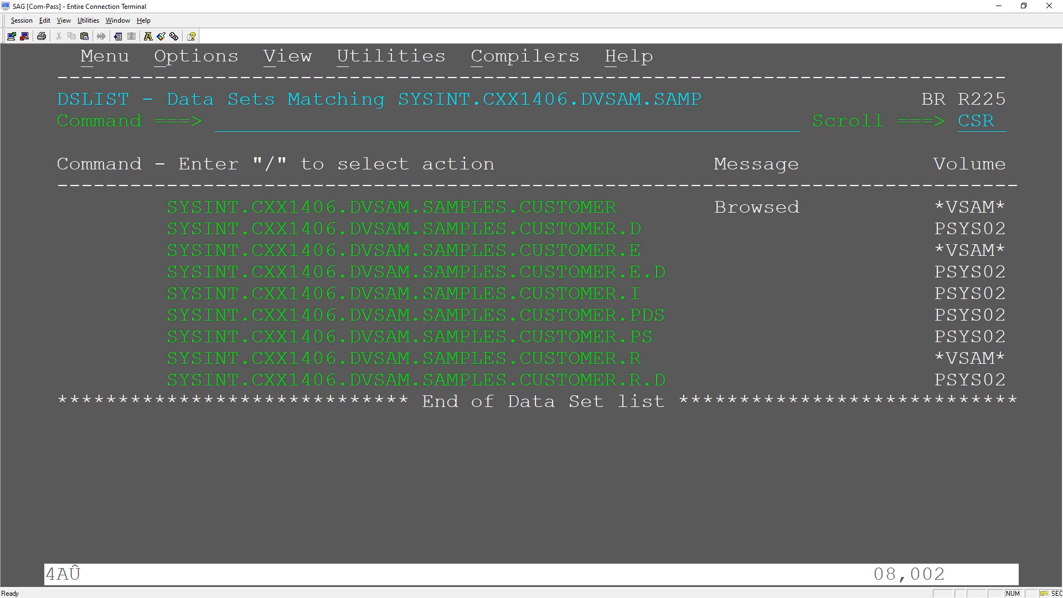
Browse the SYSINT.CXX1406.DVSAM.SAMPLES.CUSTOMER data set in the mainframe terminal and check the BERGS record
{"action": "type", "text": "b"}
{"action": "key", "text": "Return"}
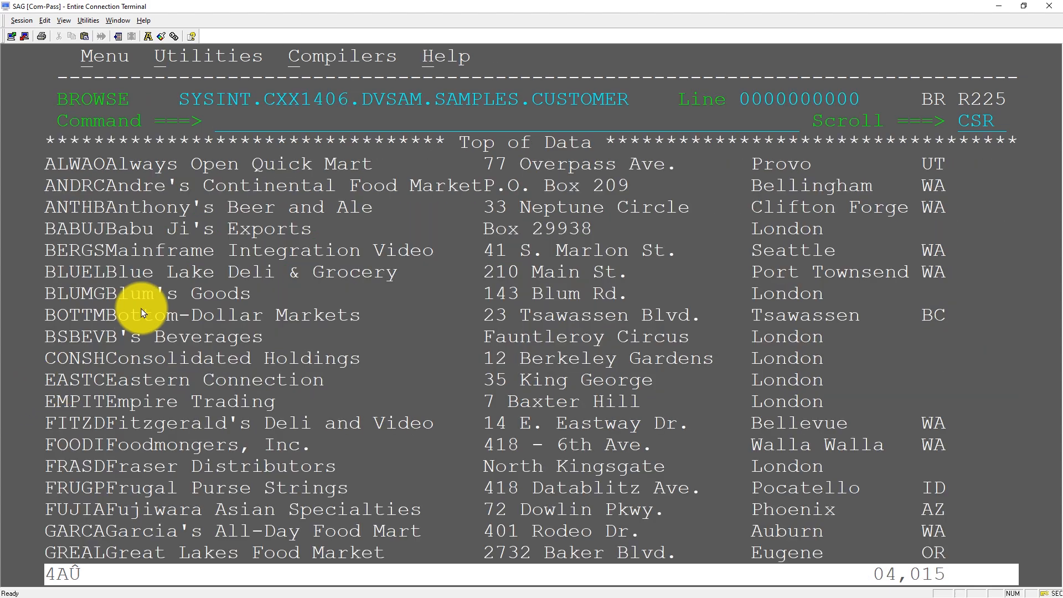
{"action": "left_click_drag", "start_coordinate": [116, 249], "coordinate": [435, 255]}
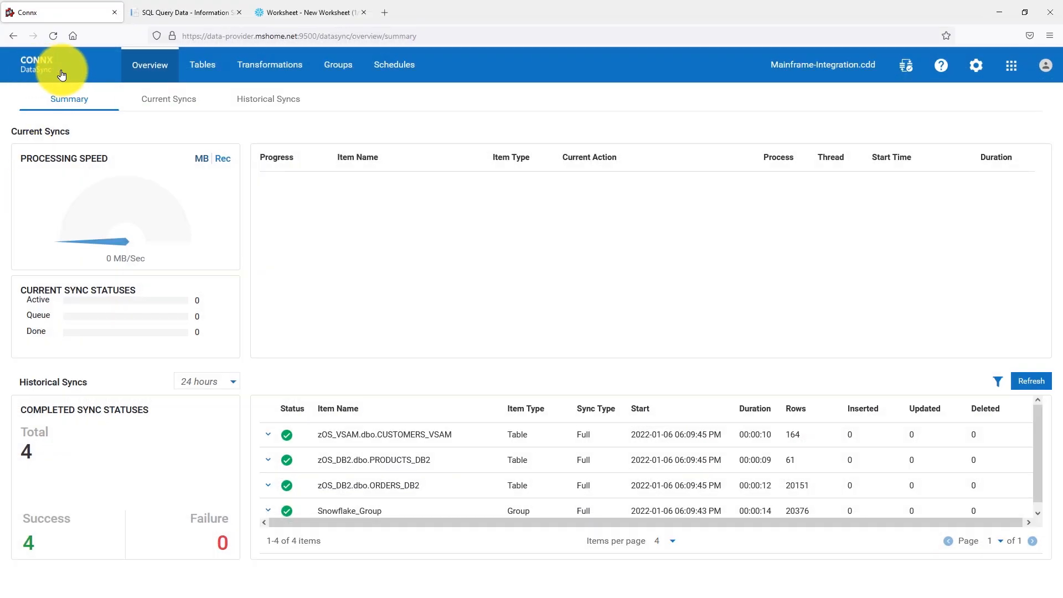
In CONNX DataSync, synchronize Snowflake_Group with the Automatic type and refresh the historical sync list
{"action": "left_click", "coordinate": [339, 75]}
{"action": "left_click", "coordinate": [185, 165]}
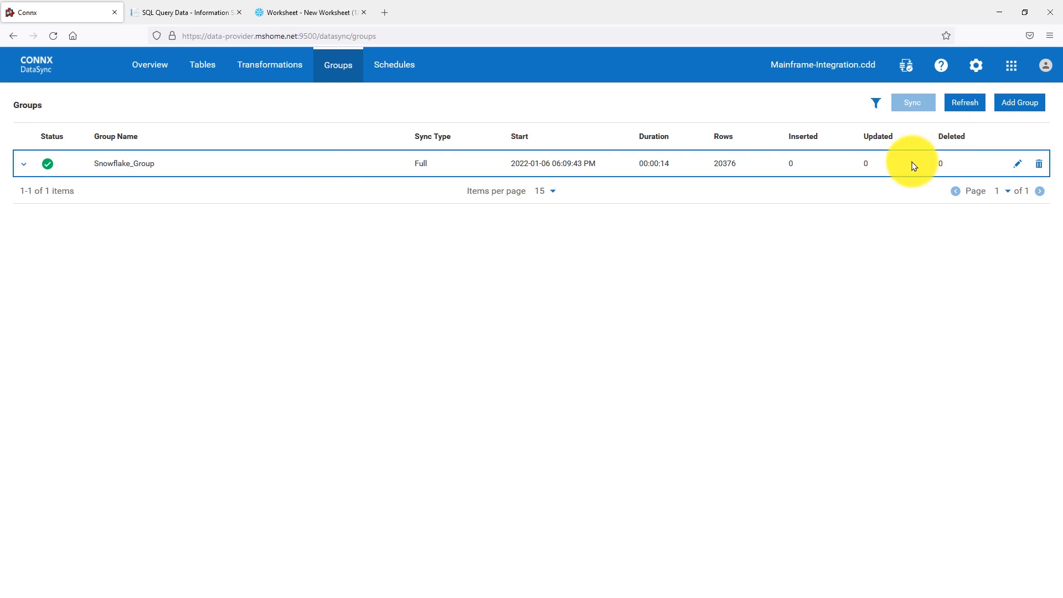
{"action": "left_click", "coordinate": [914, 105]}
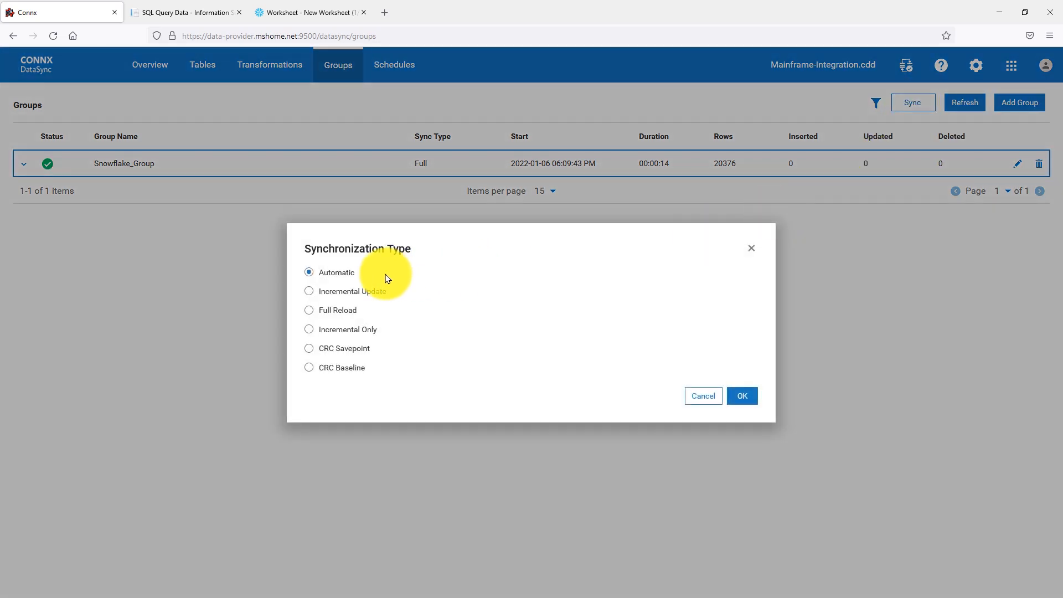
{"action": "left_click", "coordinate": [741, 404]}
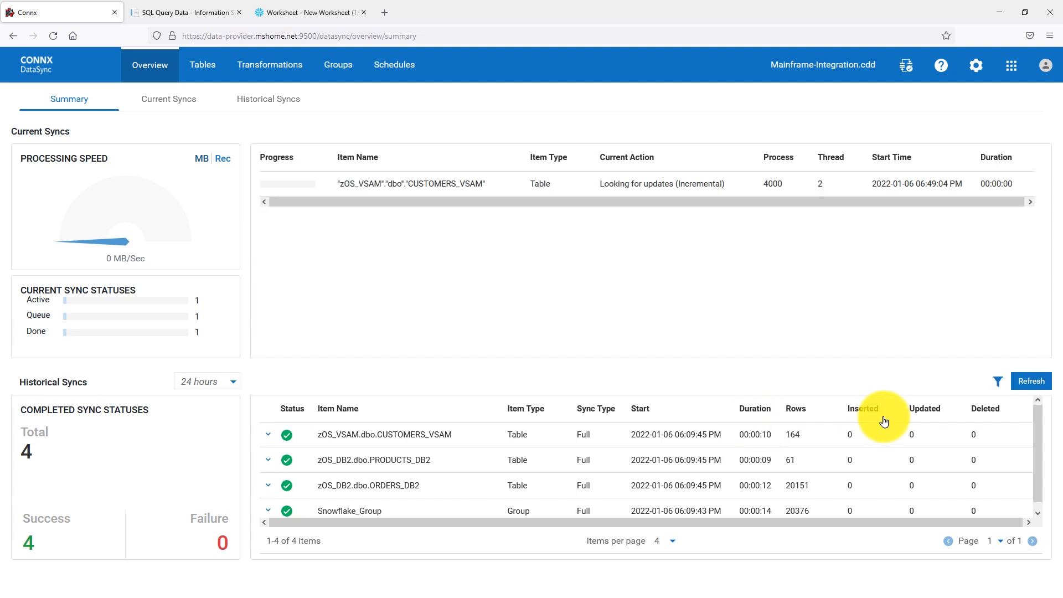
{"action": "left_click", "coordinate": [1020, 387]}
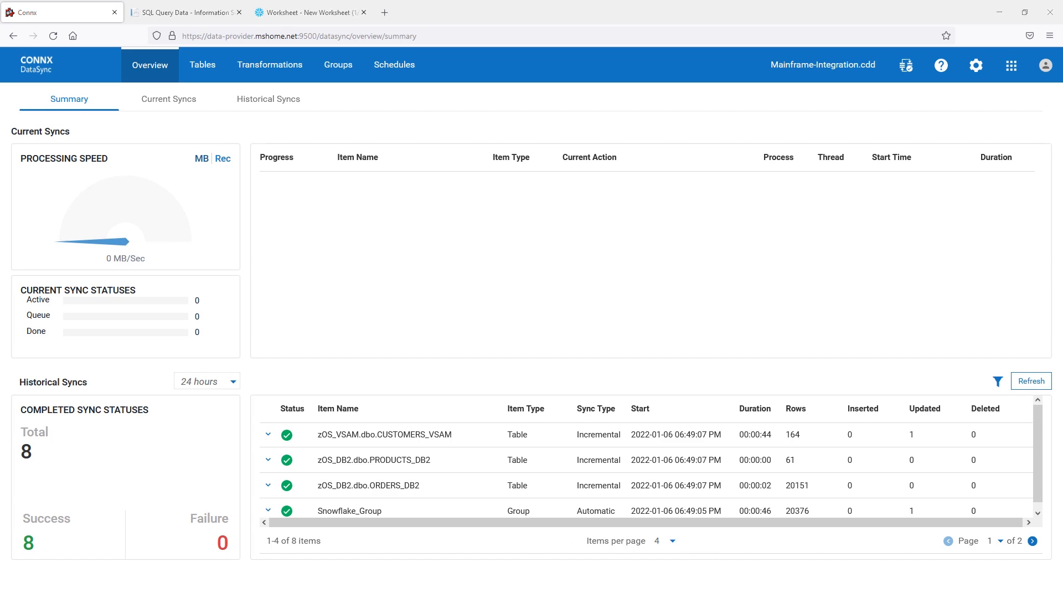
Switch to the Snowflake worksheet, rerun the CUSTOMERS_VSAM query, widen the CUSTOMERNAME column and check the BERGS row
{"action": "left_click", "coordinate": [331, 12]}
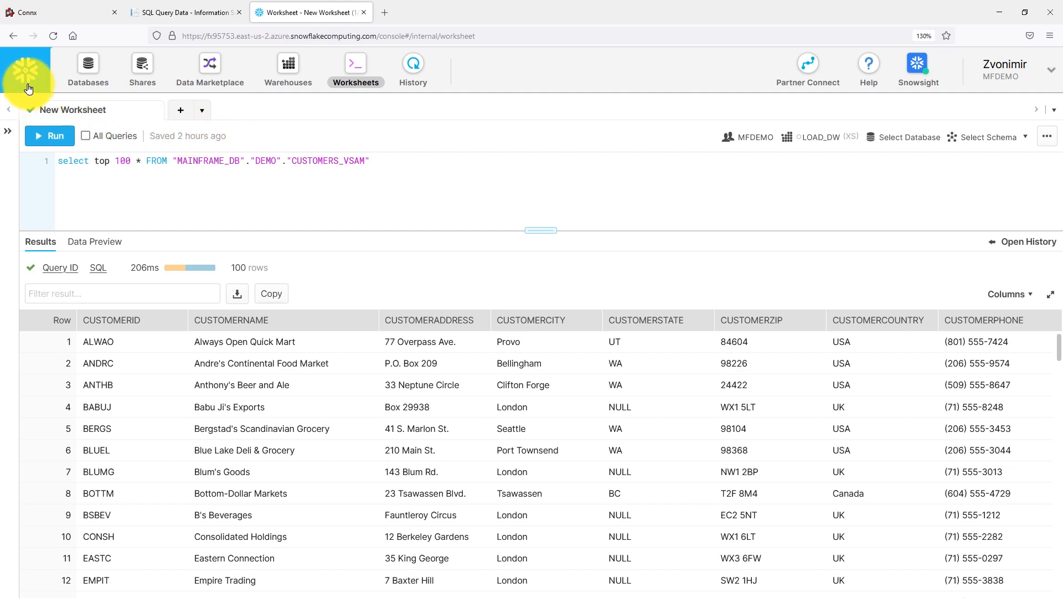
{"action": "left_click", "coordinate": [55, 147]}
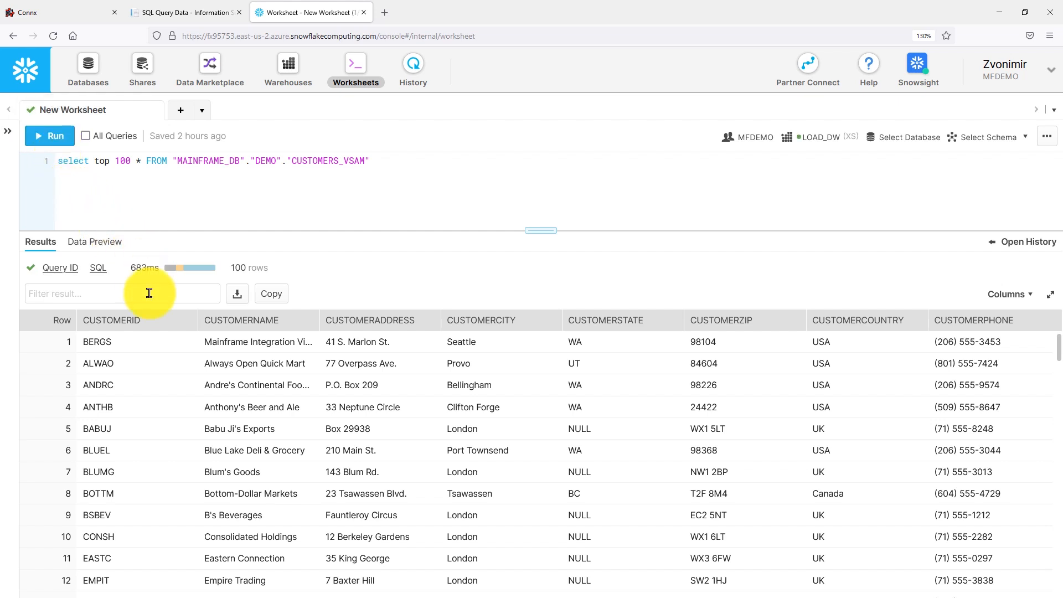
{"action": "left_click_drag", "start_coordinate": [319, 324], "coordinate": [358, 327]}
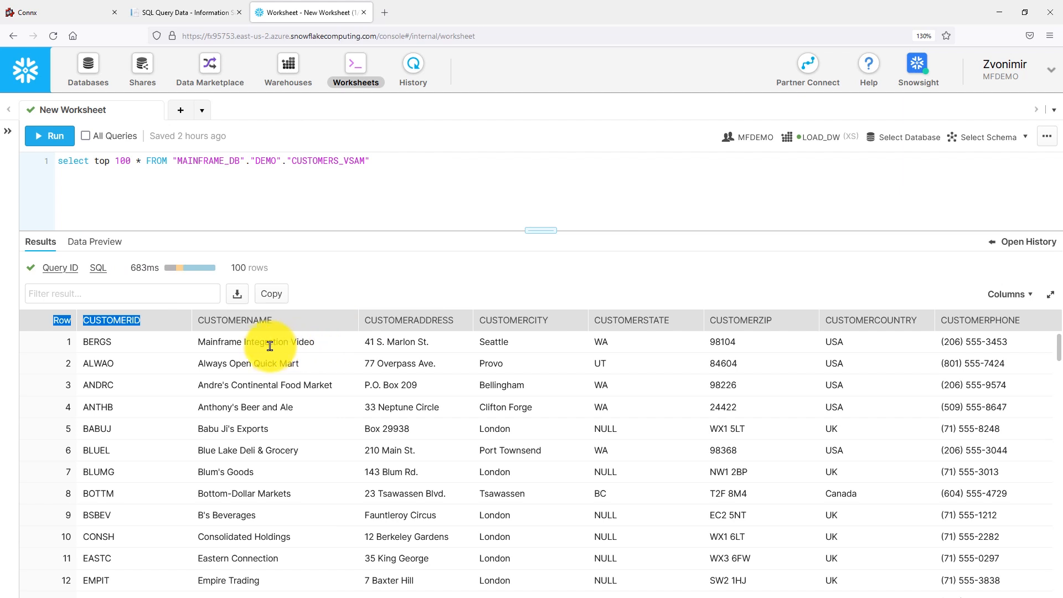
{"action": "left_click", "coordinate": [97, 344]}
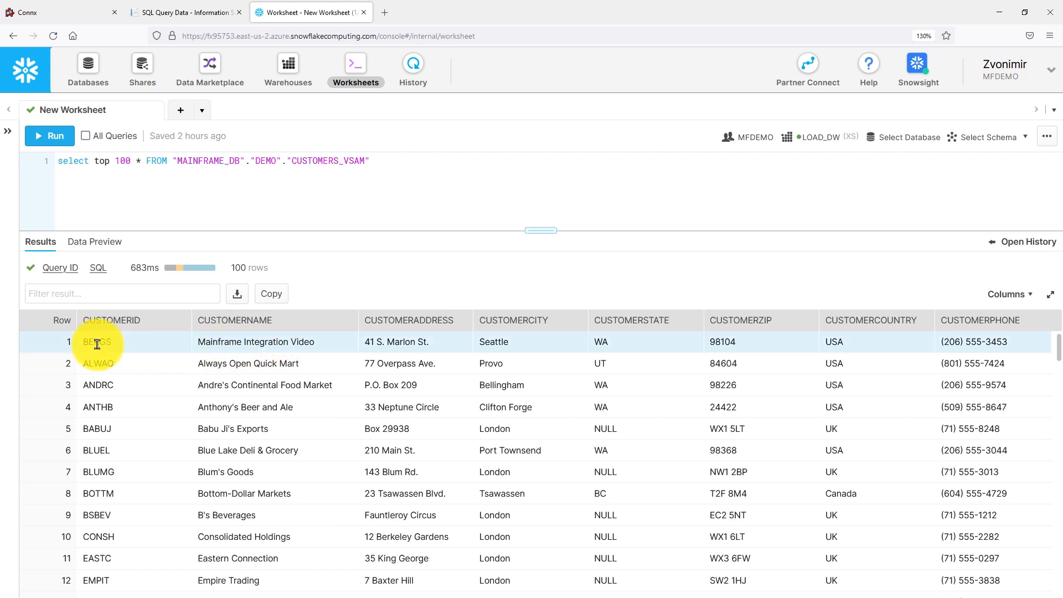